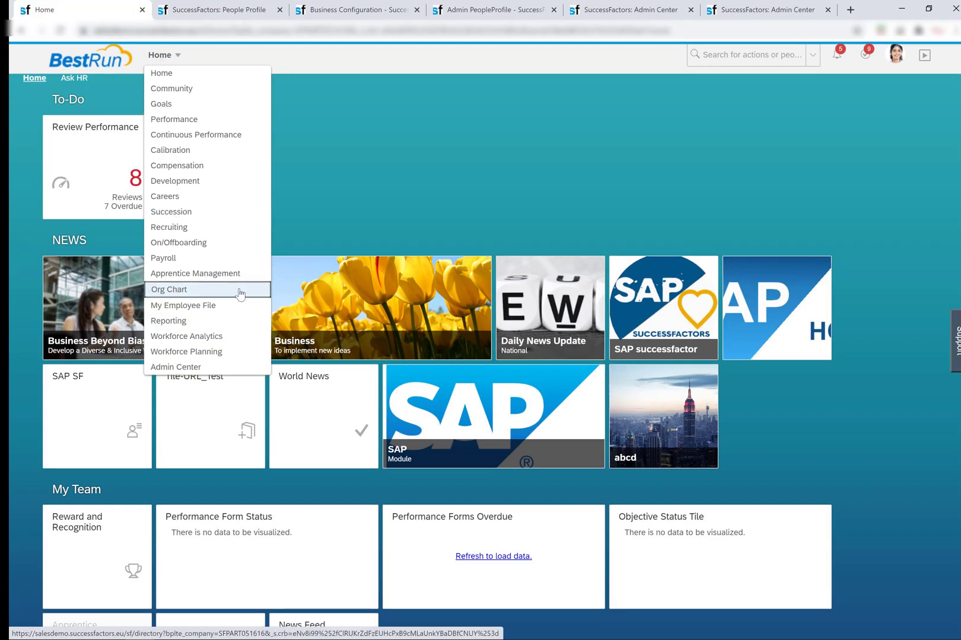
- Search for the Maidenhead Building Manager by first name and open their employee profile
left_click(236, 311)
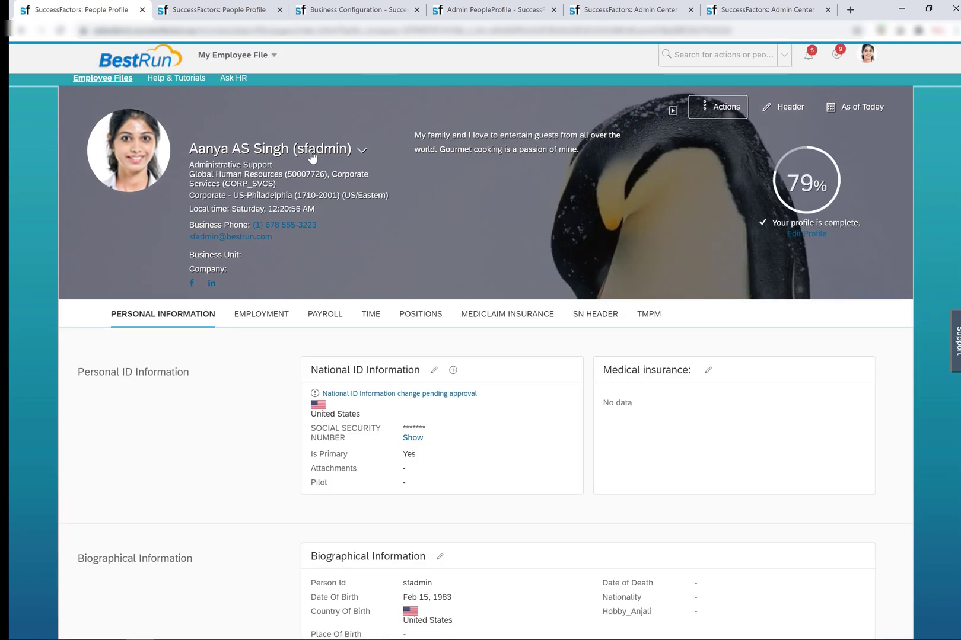
left_click(703, 57)
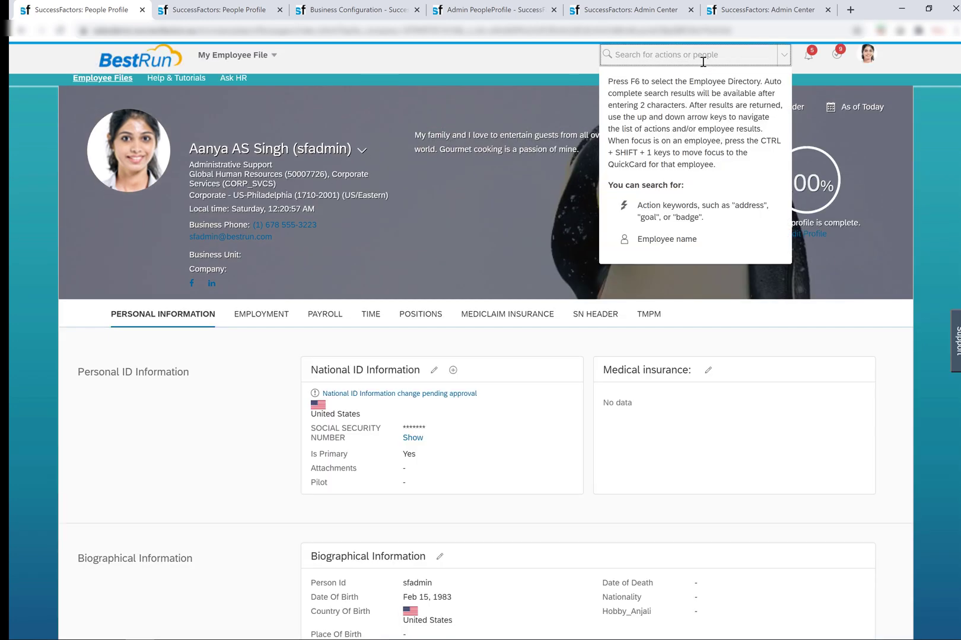
type("joseph")
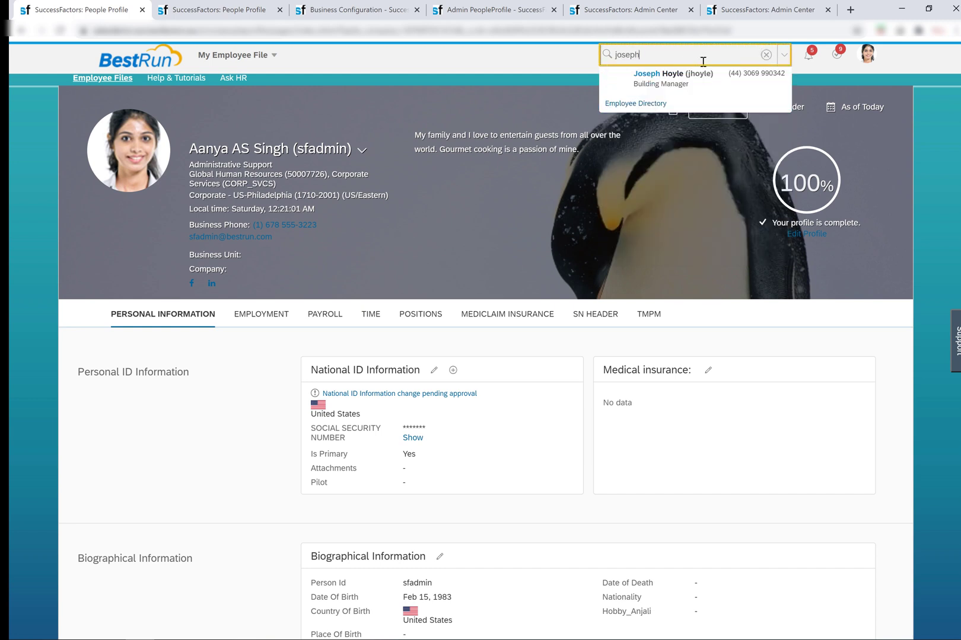
left_click(662, 85)
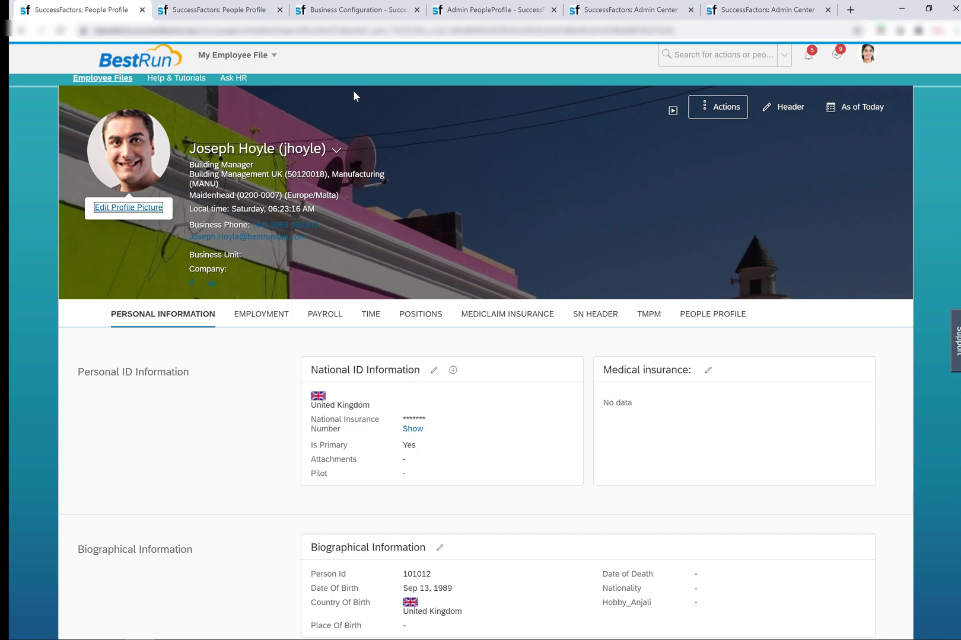
- Collapse and re-expand the Background Elements list on the Business Configuration page
left_click(379, 6)
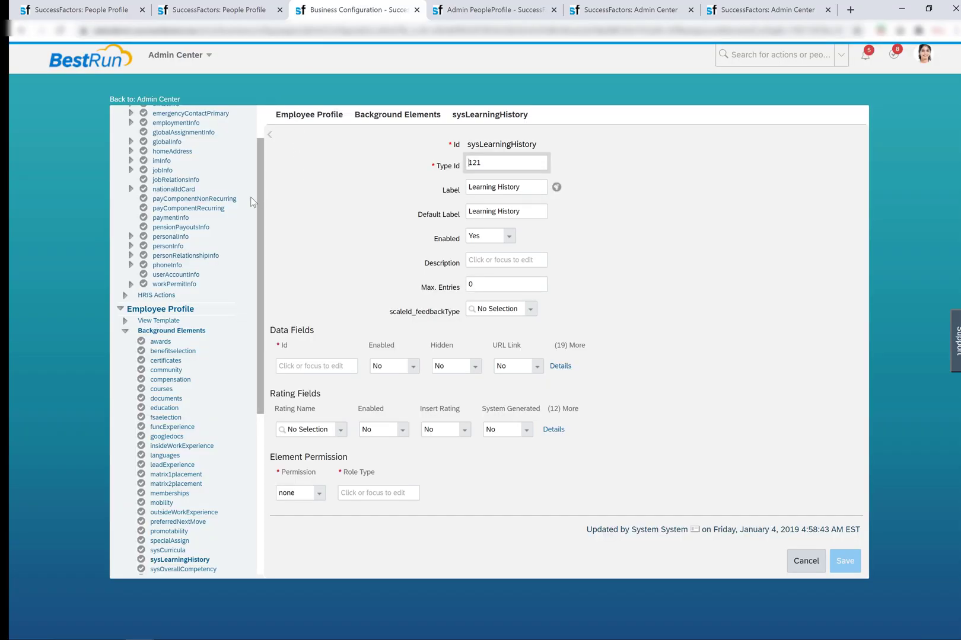
left_click(124, 332)
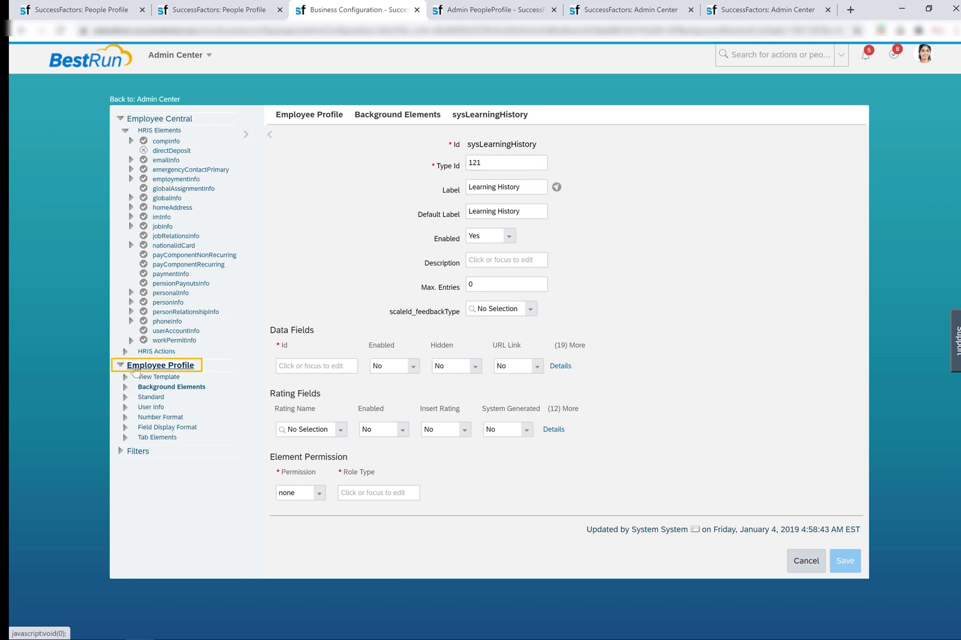
left_click(124, 388)
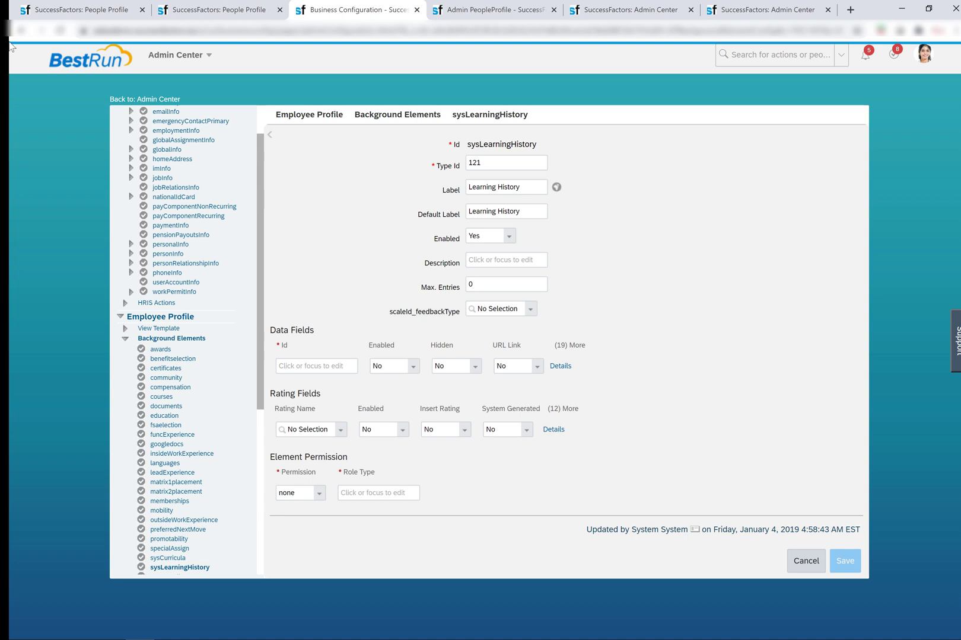
- Review the employee's profile and Employment details, then return to the configuration page
left_click(81, 9)
scroll(687, 442, "down", 1)
scroll(641, 397, "up", 1)
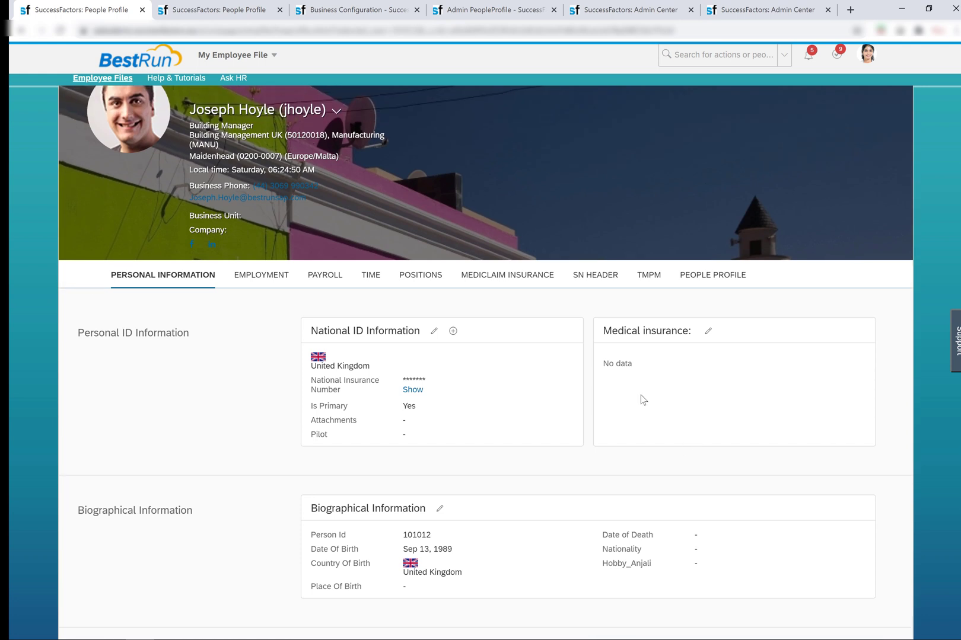
left_click(253, 5)
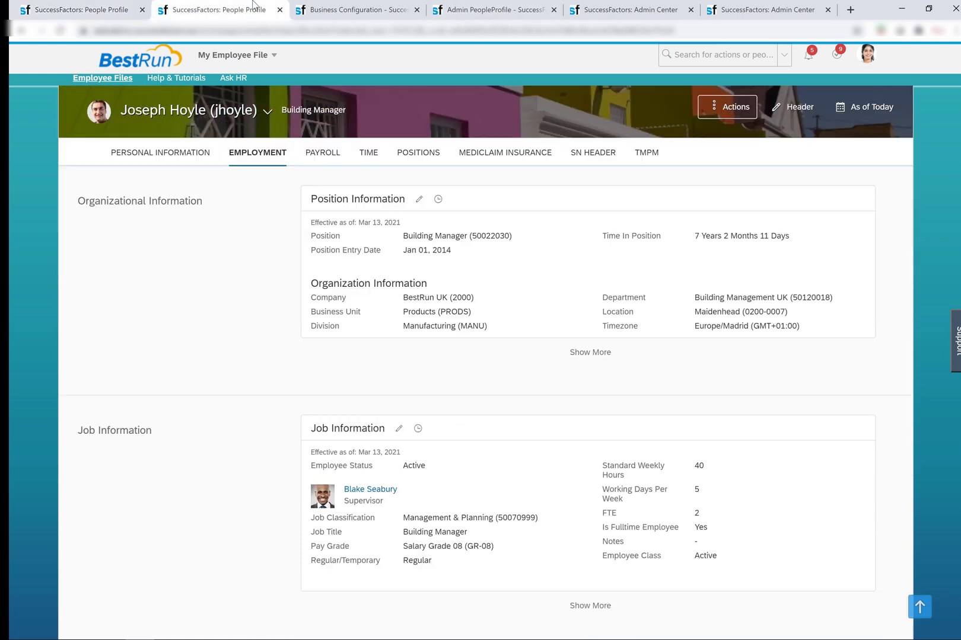
left_click(346, 10)
- Reopen Configure People Profile via the admin search 'Configure peo', then return to Employment details
left_click(495, 9)
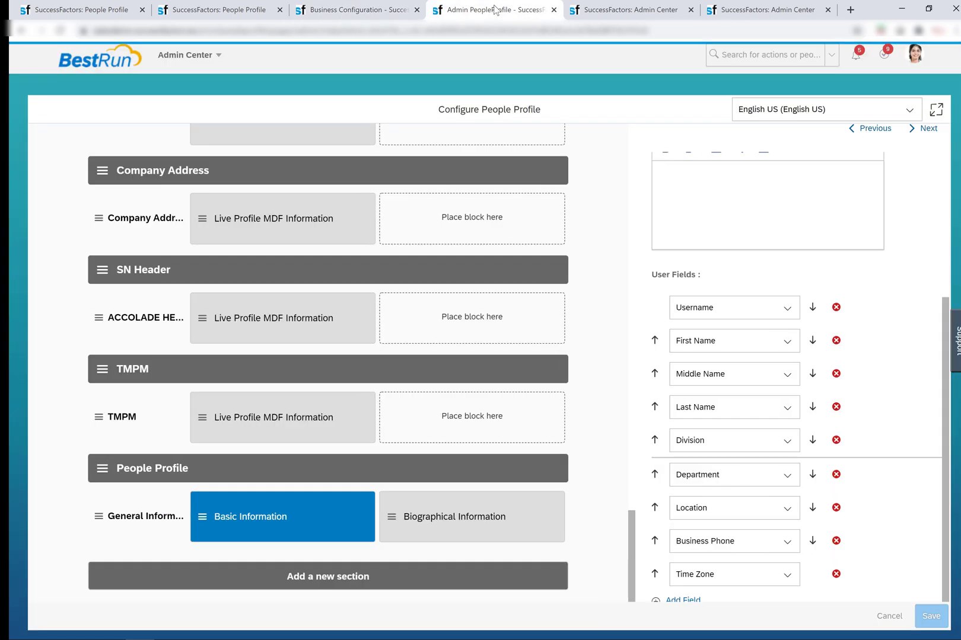
left_click(753, 60)
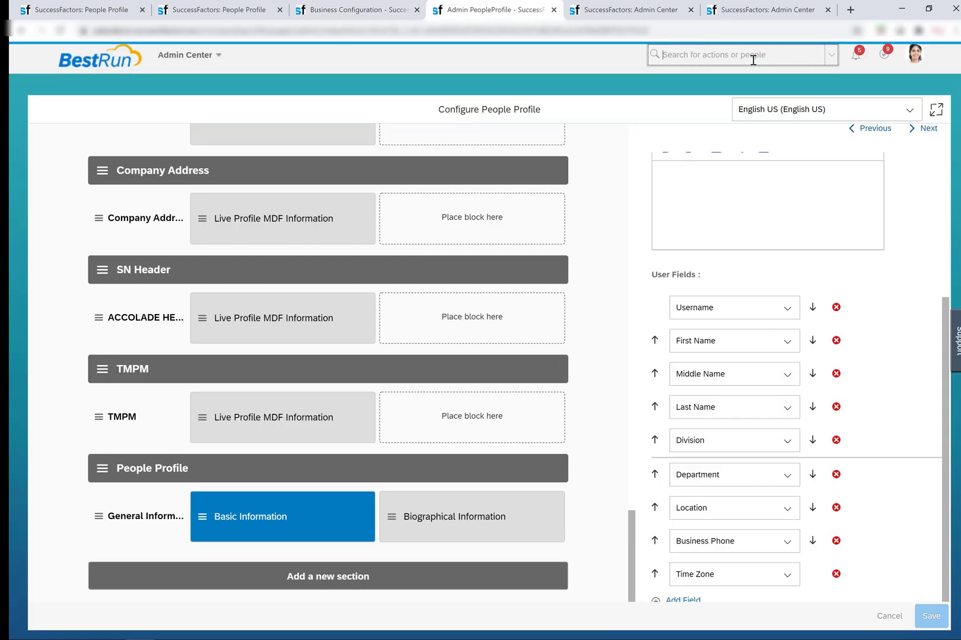
type("Configure peo")
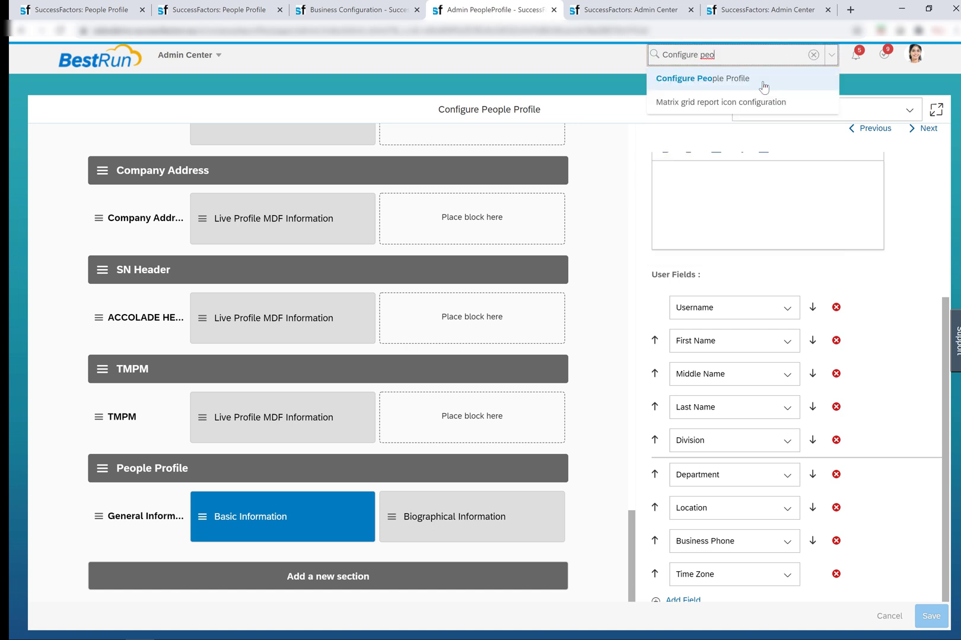
left_click(762, 86)
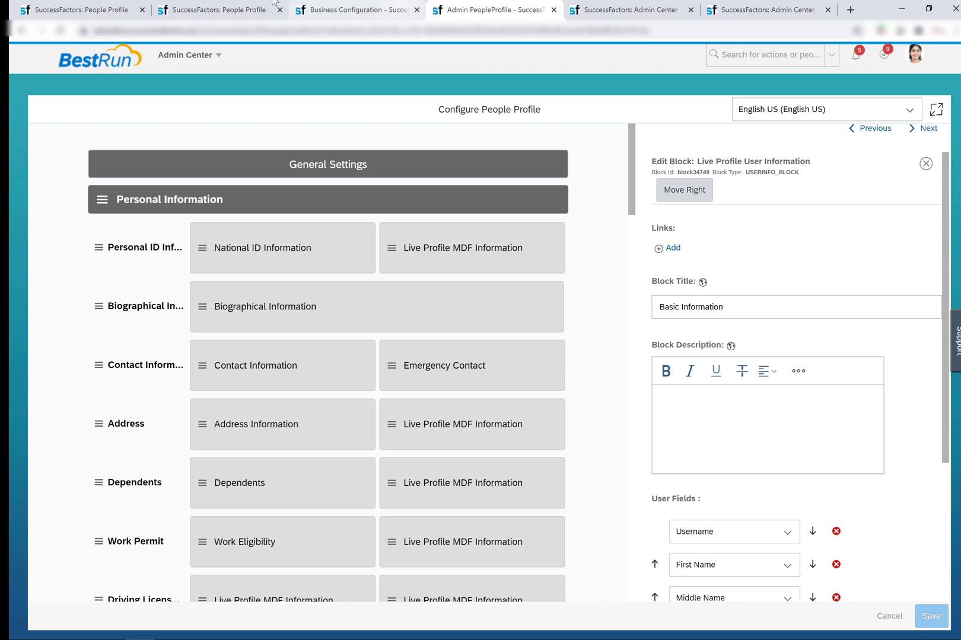
left_click(215, 8)
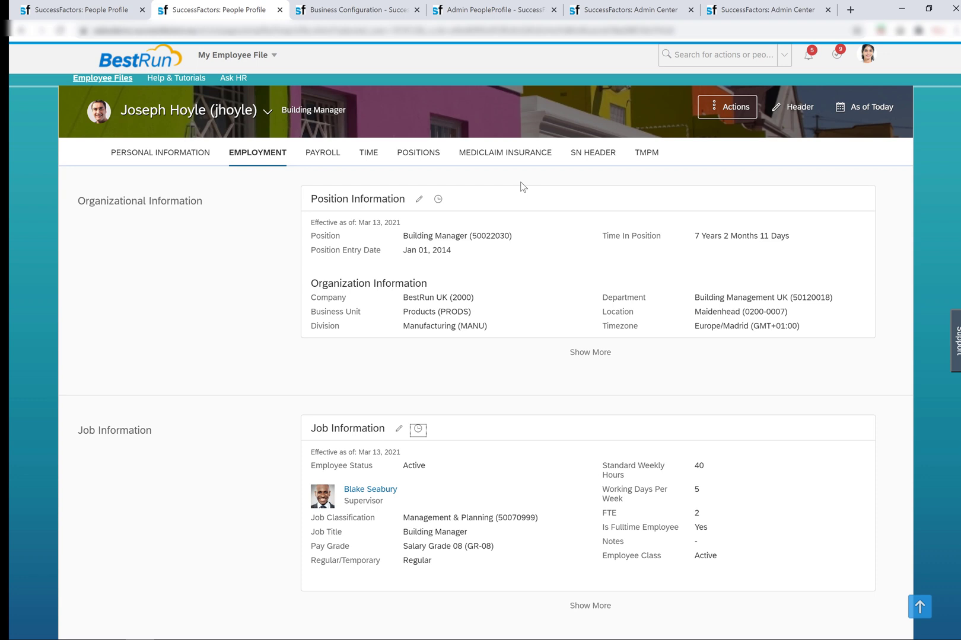
- Scroll Personal Information back to the top to see Maidenhead (0200-0007) listed under Europe/London
left_click(895, 467)
scroll(261, 494, "up", 3)
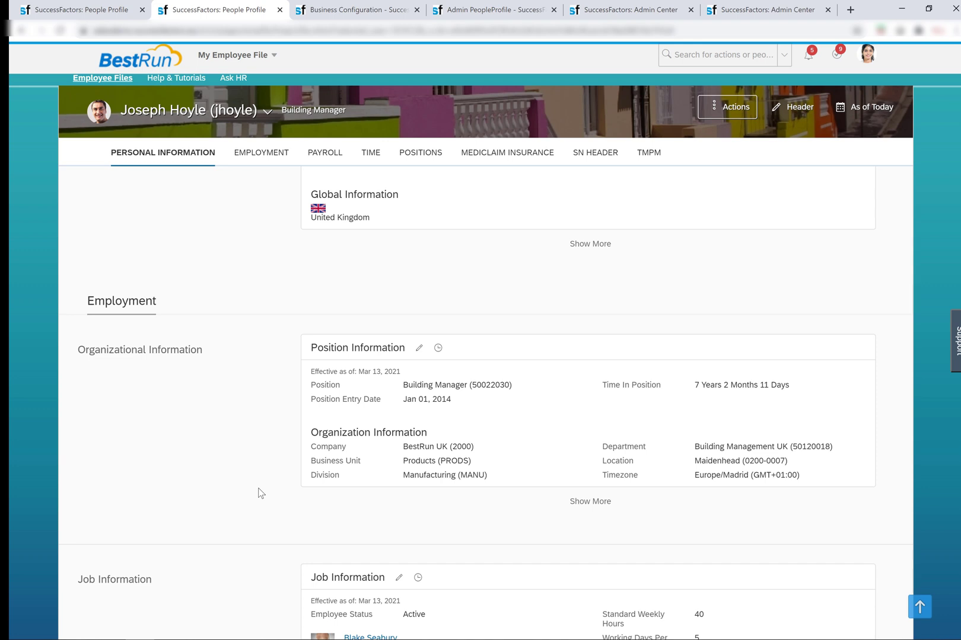
scroll(259, 494, "up", 5)
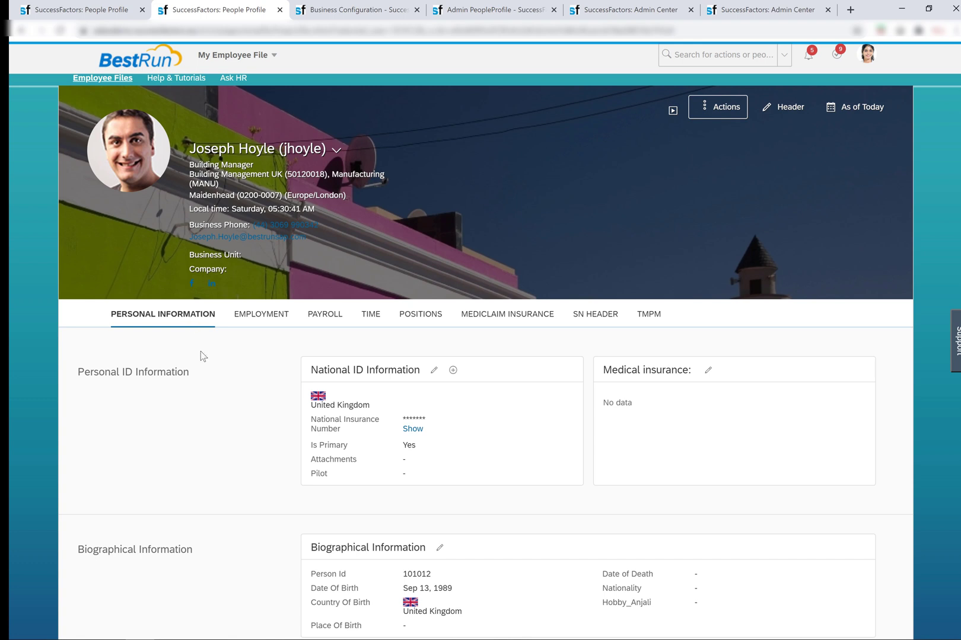
left_click(611, 9)
- Export the user file through the Employee Export tool, then return to the employee's profile
left_click(711, 52)
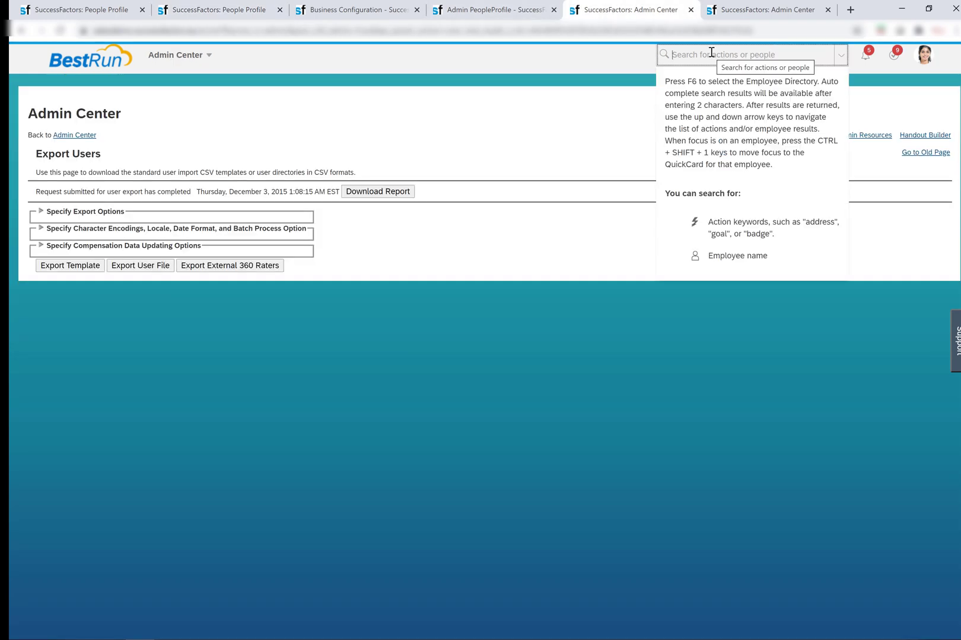
type("Employee Export")
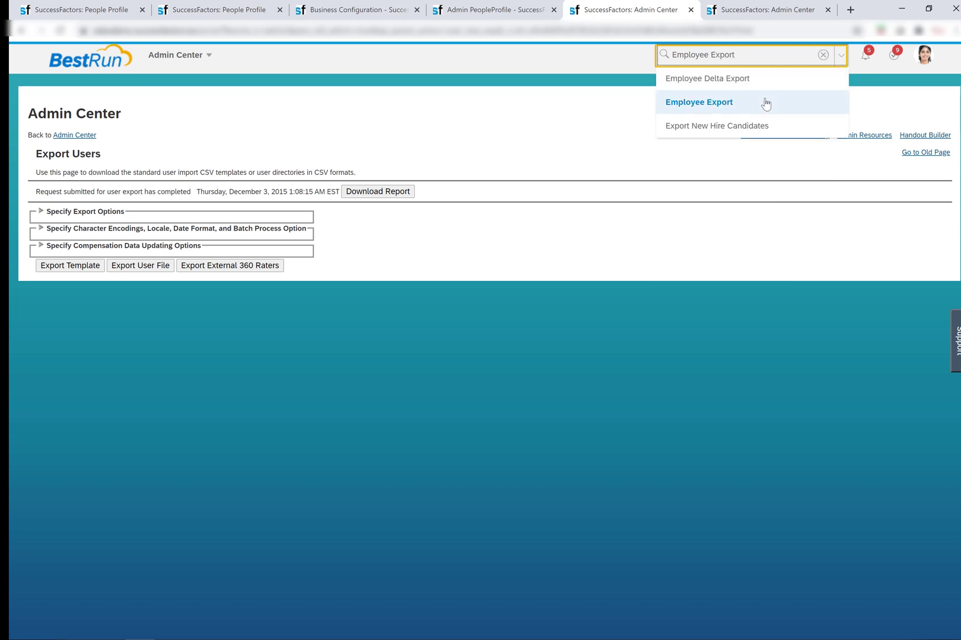
left_click(766, 104)
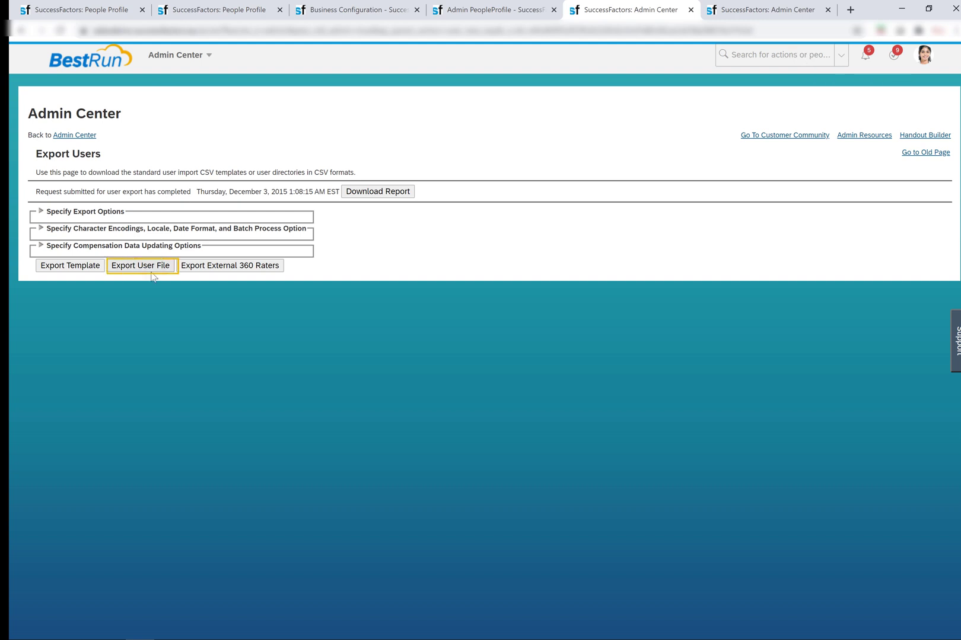
left_click(378, 190)
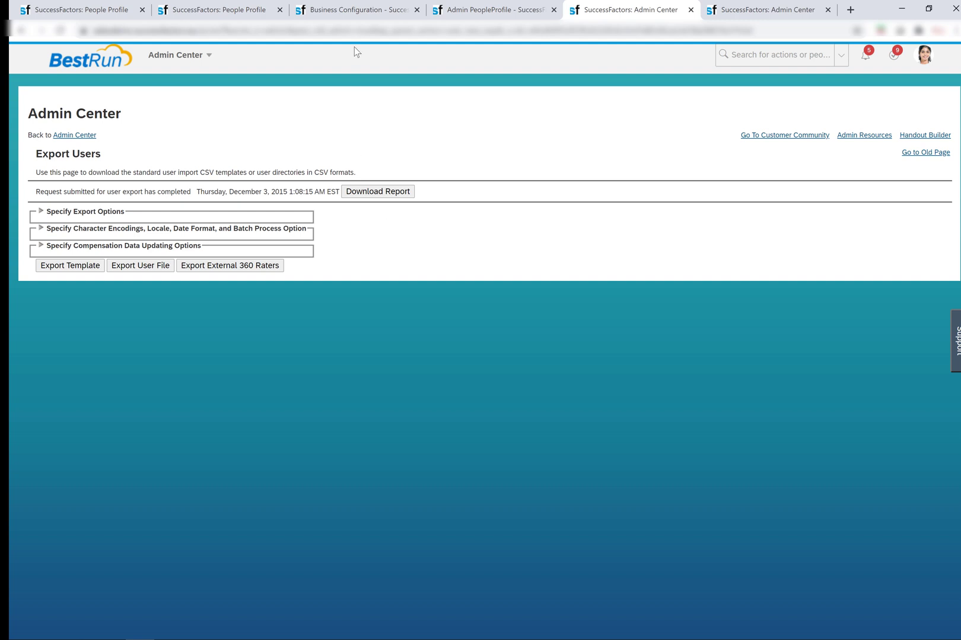
left_click(83, 9)
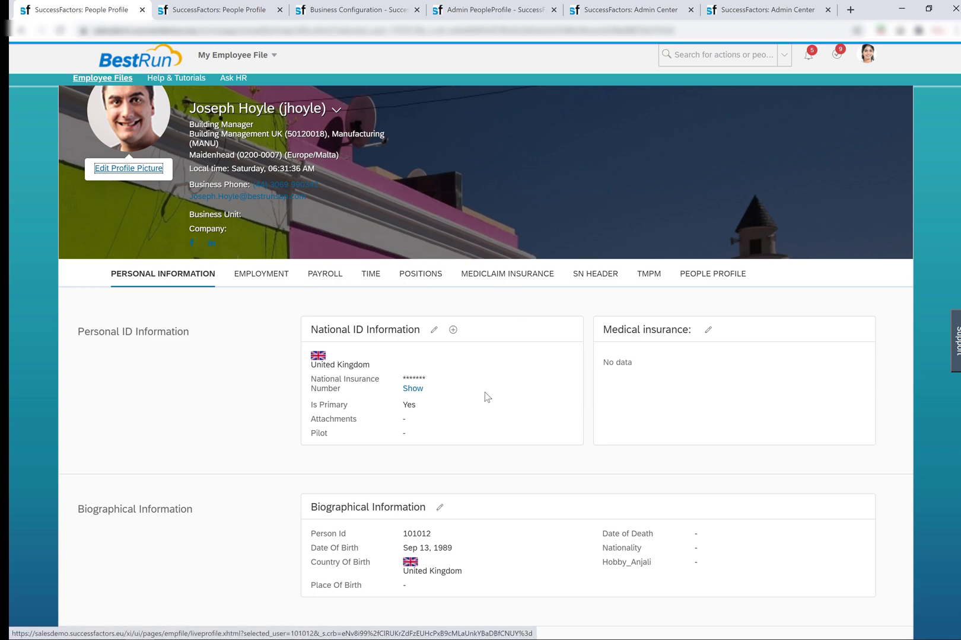
- Scroll the profile to view the Europe/Malta header, then show the organization and job details
scroll(485, 394, "down", 5)
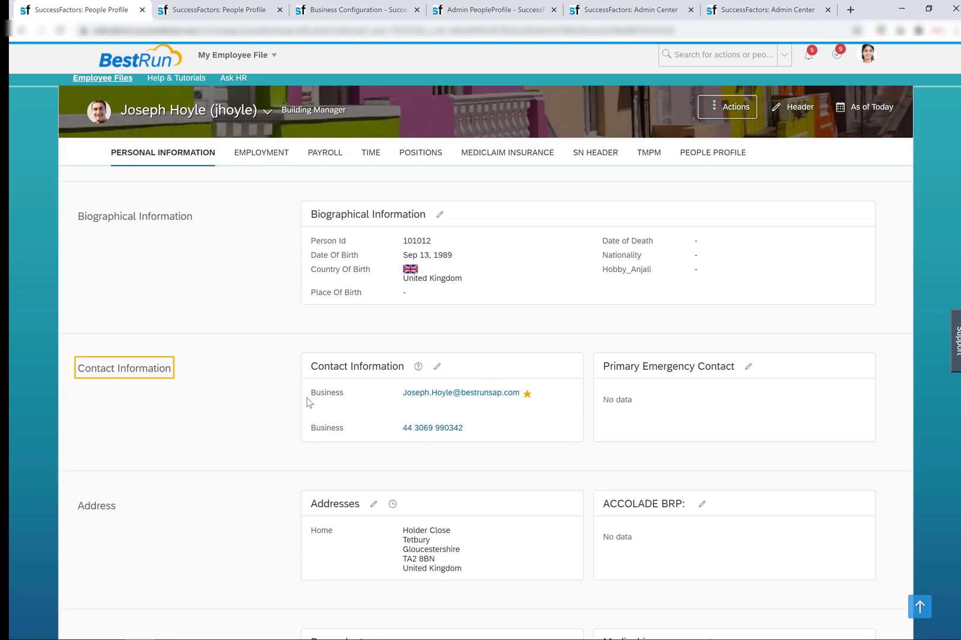
scroll(292, 427, "down", 1)
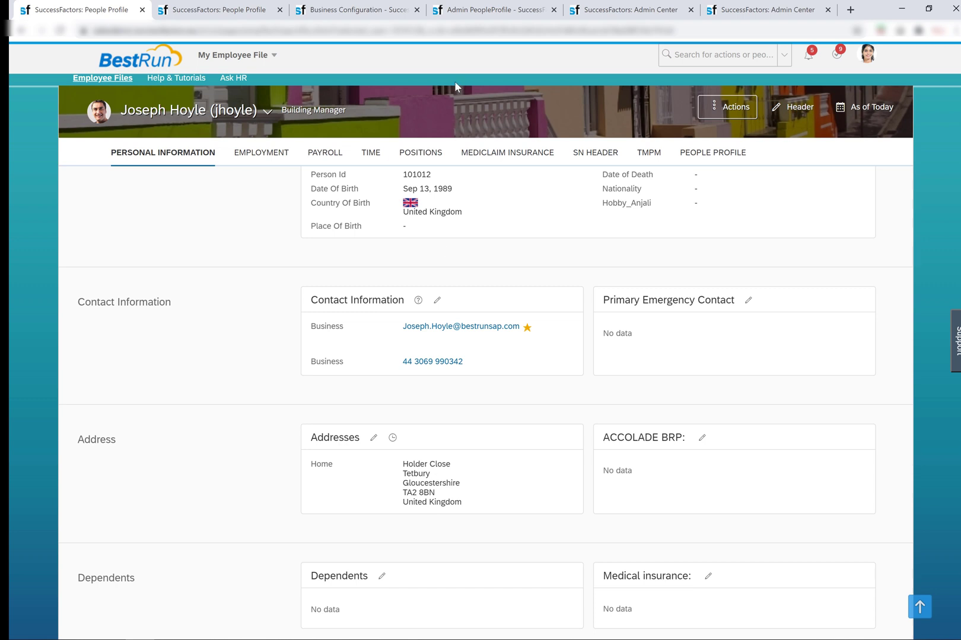
scroll(426, 242, "up", 6)
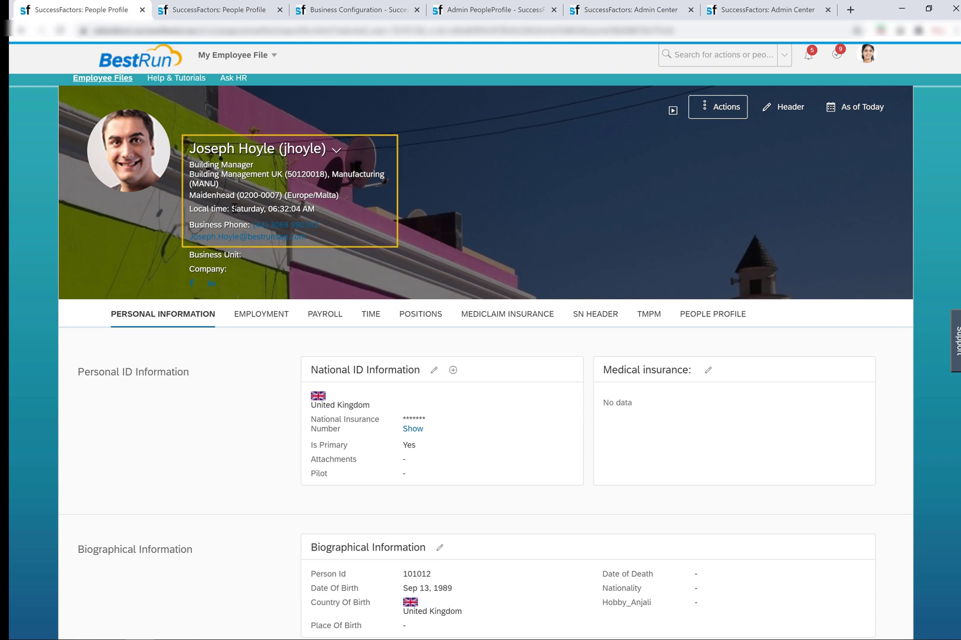
left_click(271, 318)
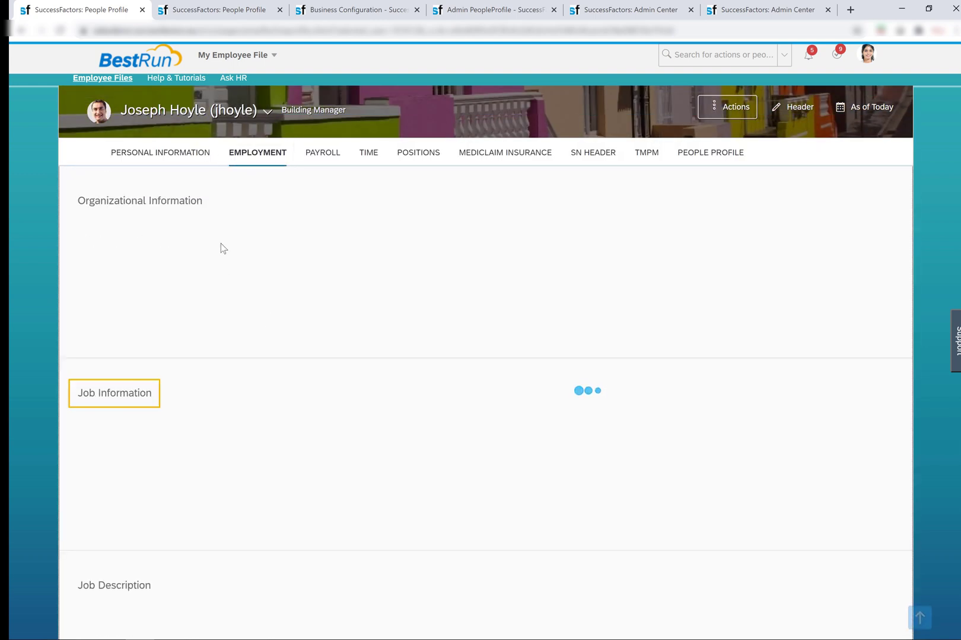
- Reload the People Profile after confirming the Europe/Malta (GMT+01:00) timezone in Employment
left_click(702, 153)
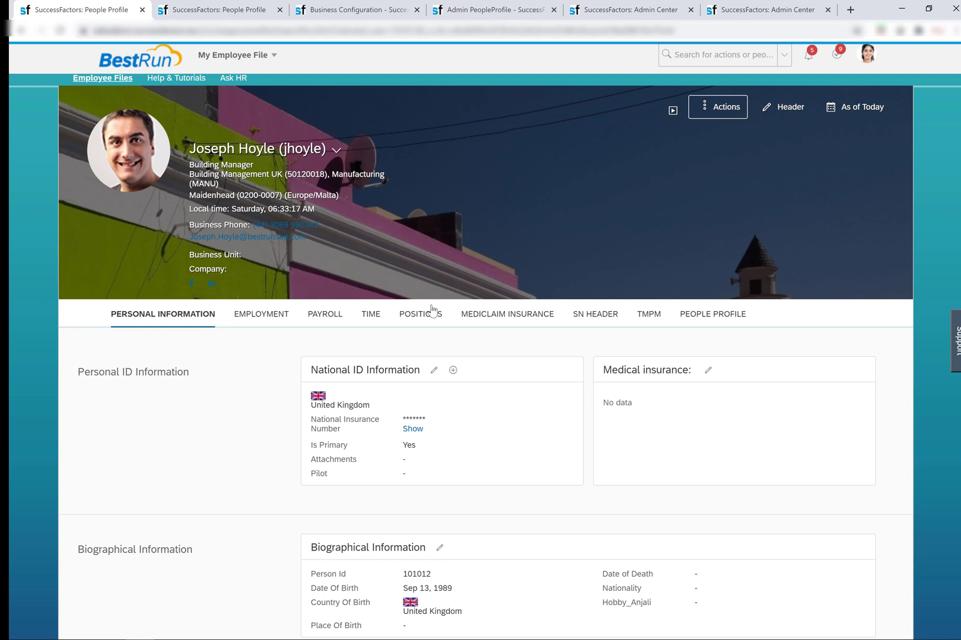
- Confirm Time Zone is ticked among the People Profile header fields in General Settings
left_click(514, 5)
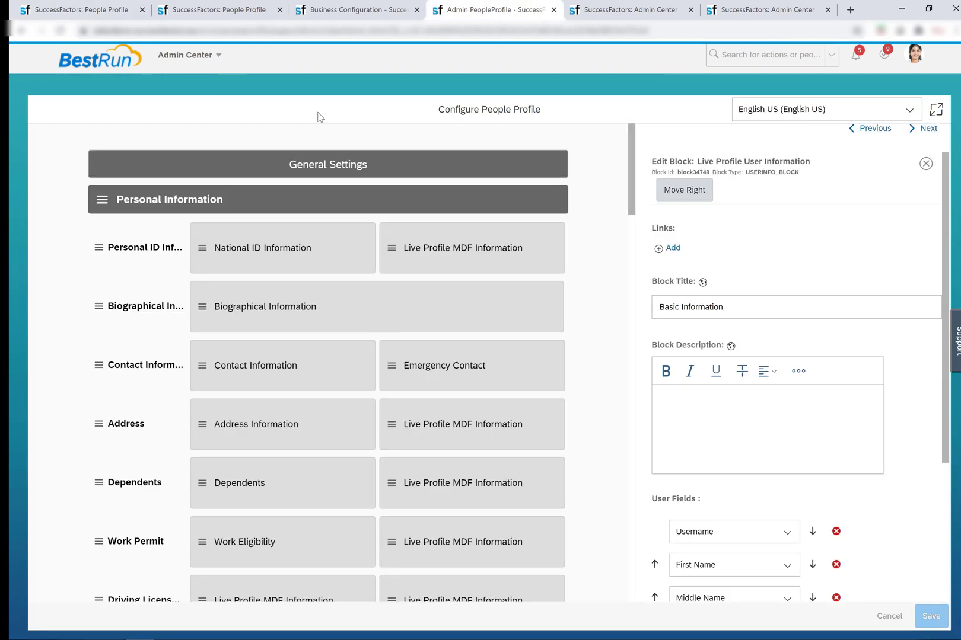
left_click(296, 165)
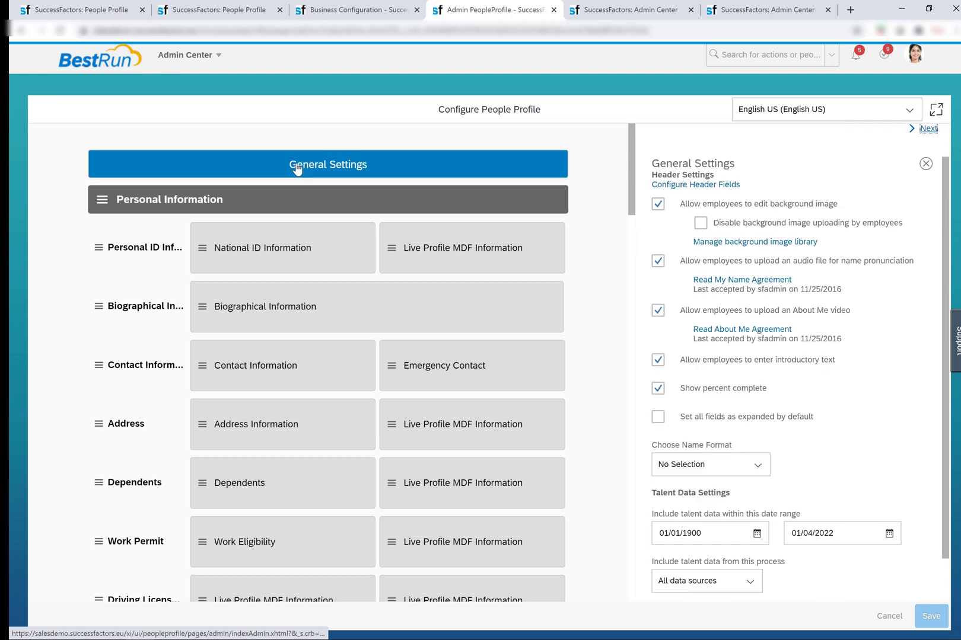
left_click(687, 186)
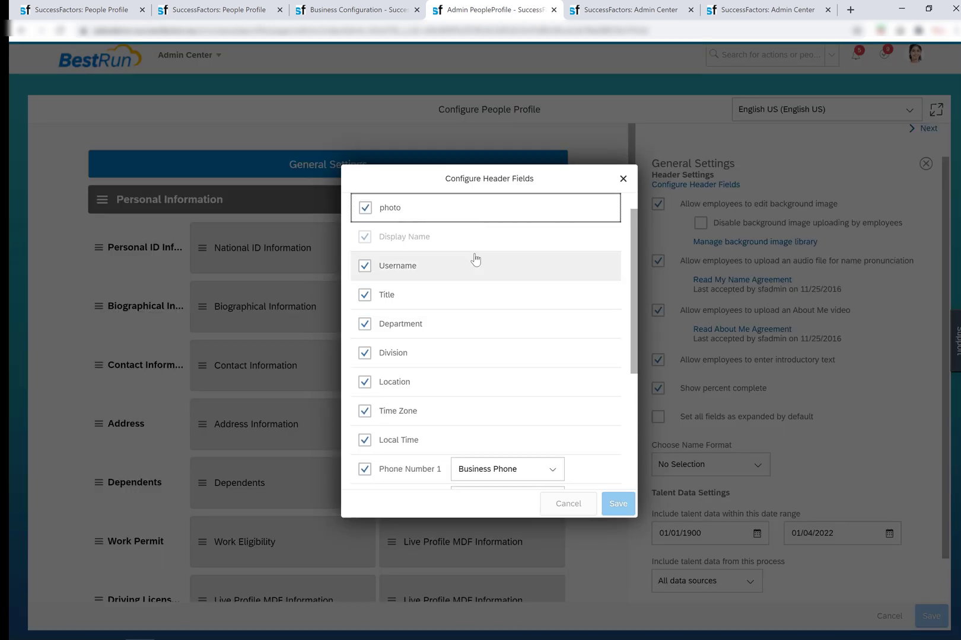
scroll(466, 305, "down", 3)
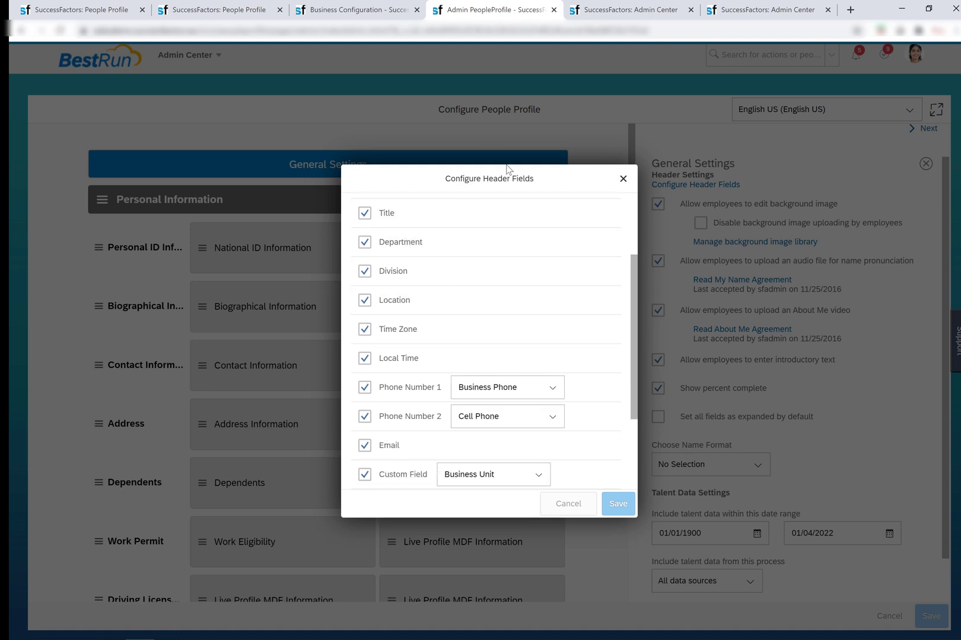
scroll(481, 320, "down", 5)
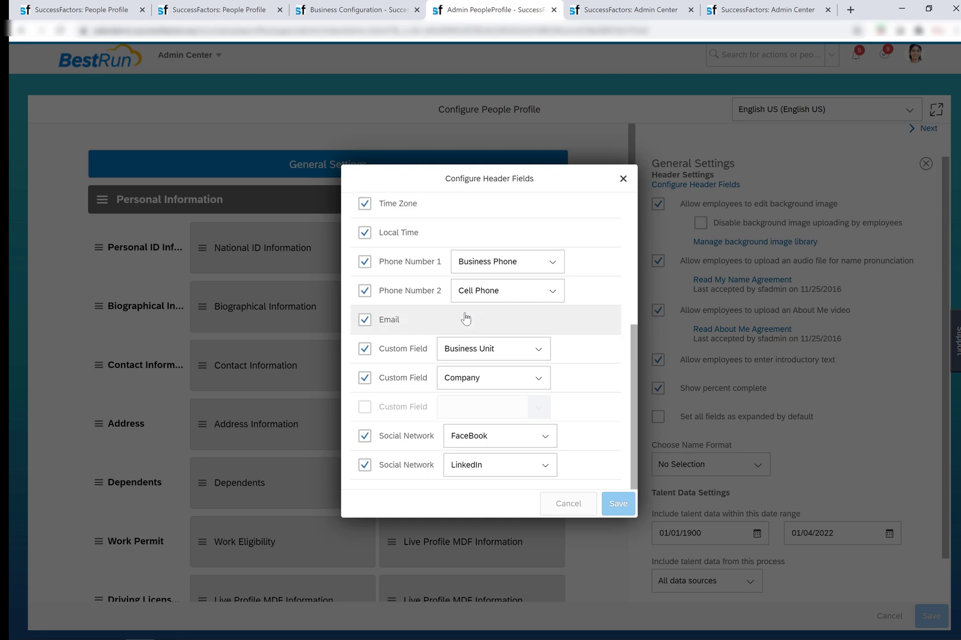
left_click(49, 7)
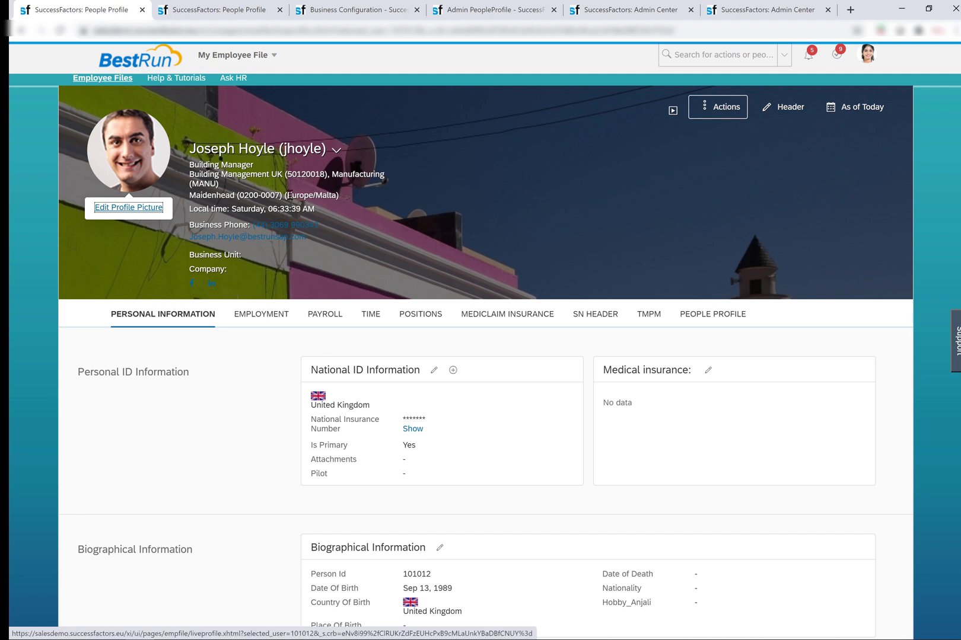
- Highlight the Europe/Malta time zone in the header, Organization Information and Basic Information
left_click_drag(287, 196, 338, 197)
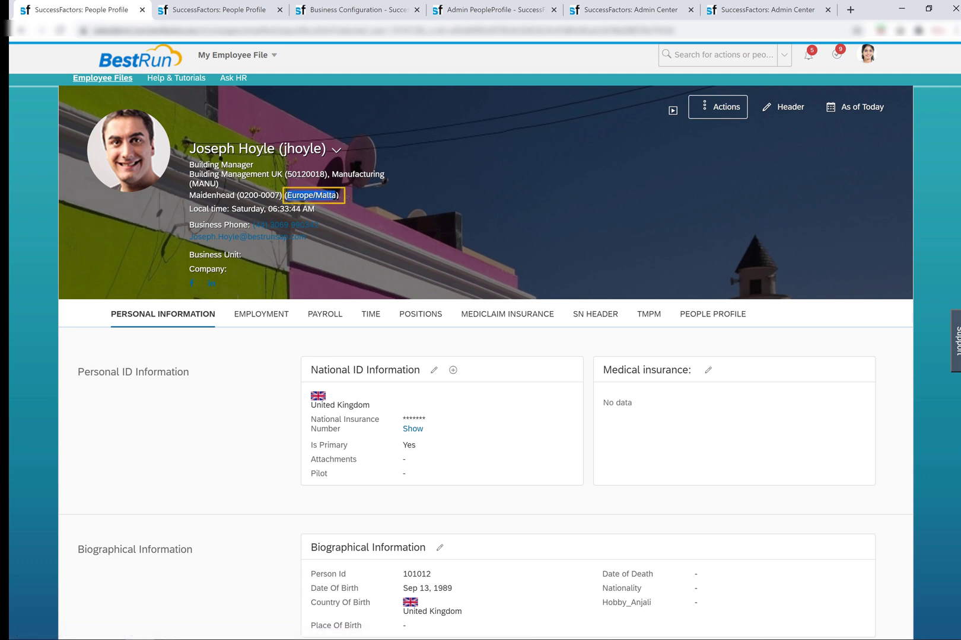
scroll(285, 376, "down", 10)
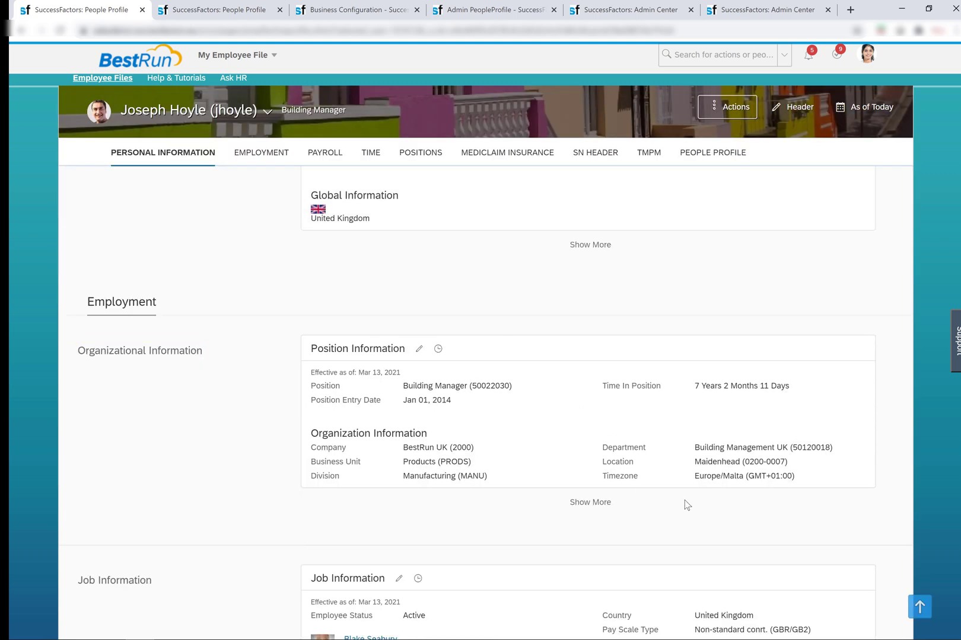
left_click_drag(694, 477, 741, 477)
left_click(714, 153)
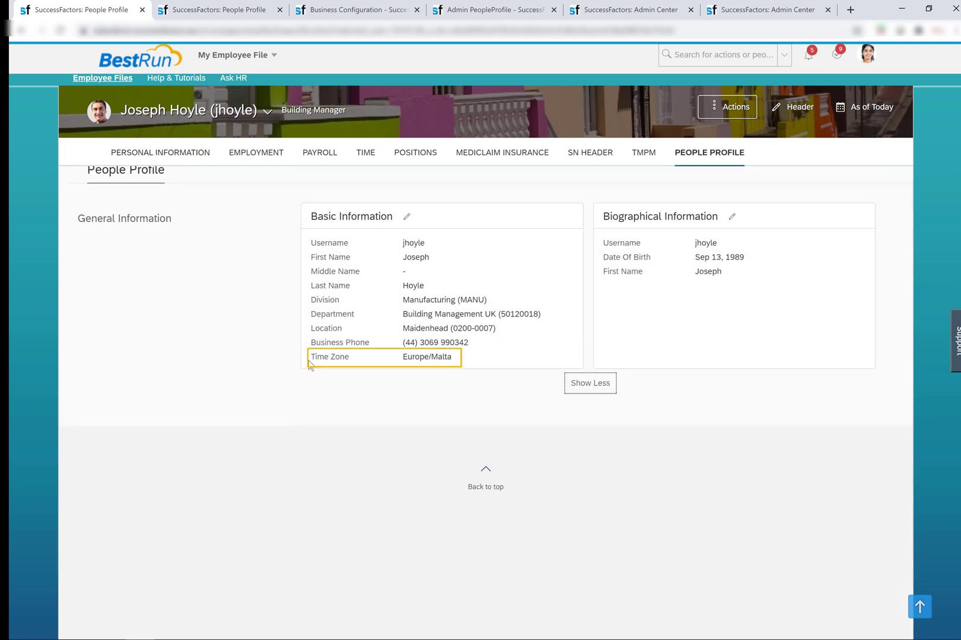
left_click_drag(309, 358, 457, 358)
left_click(457, 359)
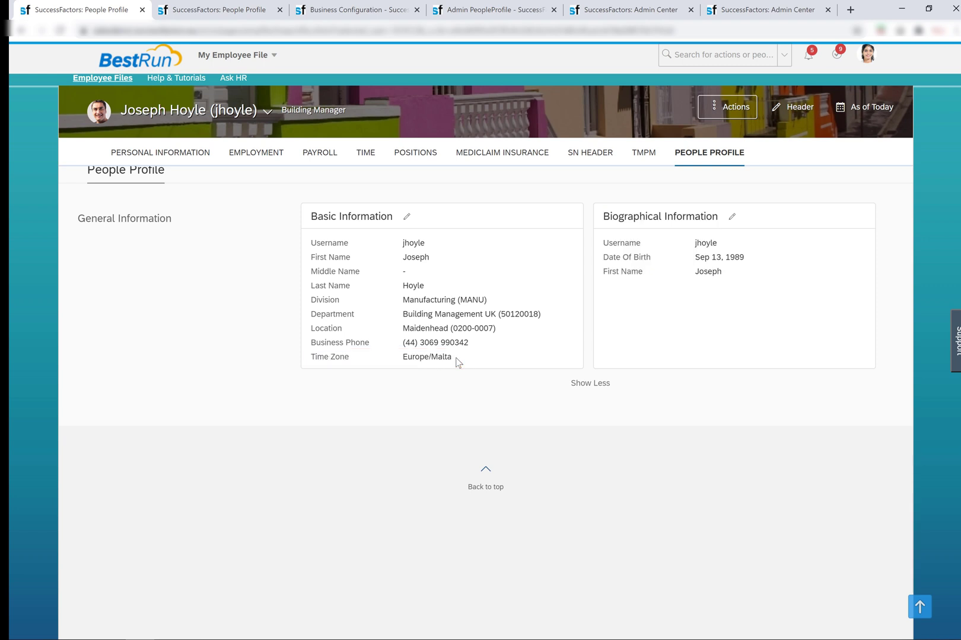
scroll(457, 362, "up", 10)
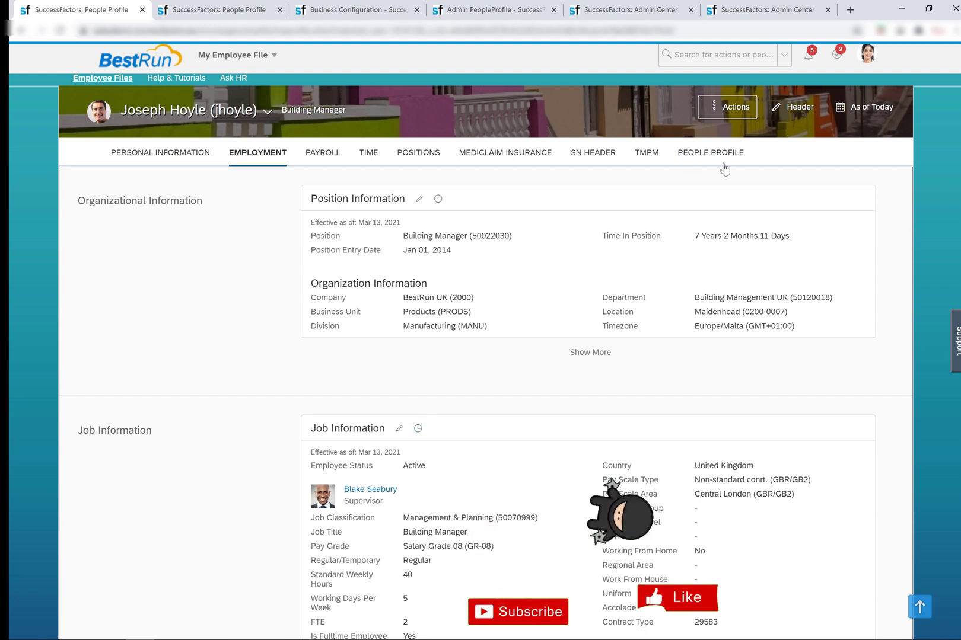
- Edit the Mar 13, 2021 job information record, setting Timezone to Europe/Moscow, and save
left_click(418, 428)
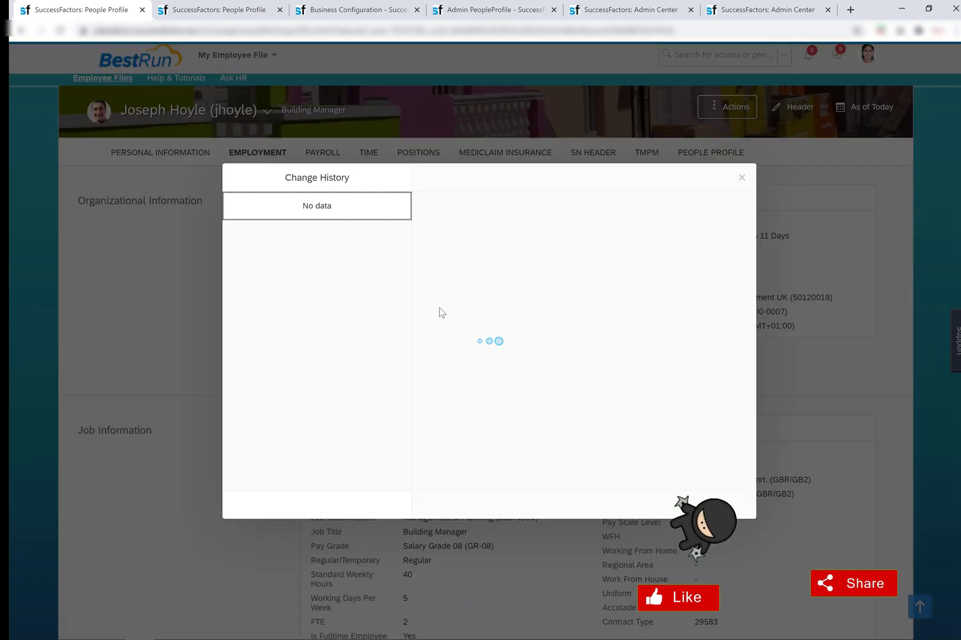
left_click(367, 279)
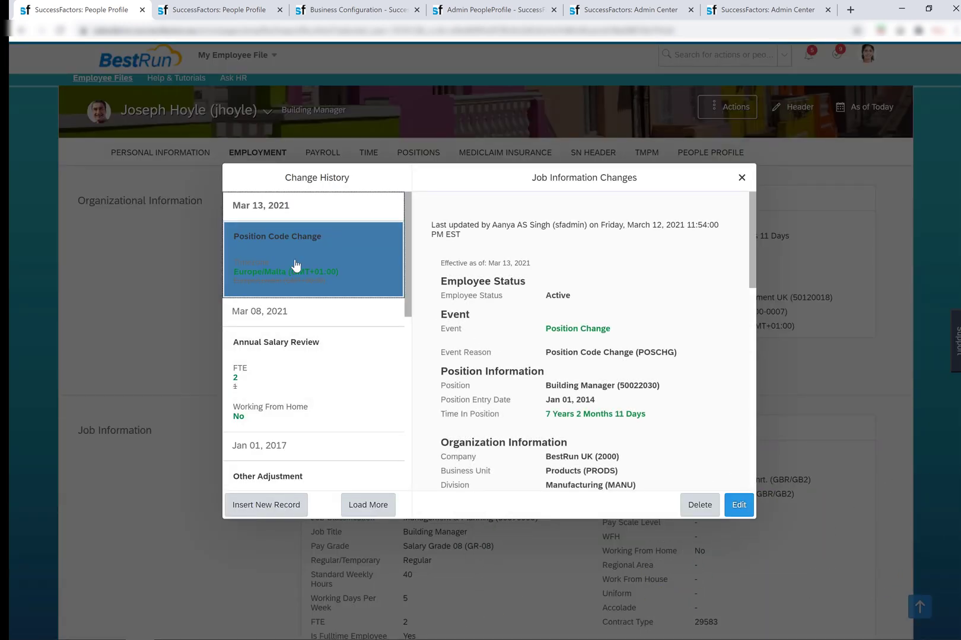
left_click(738, 504)
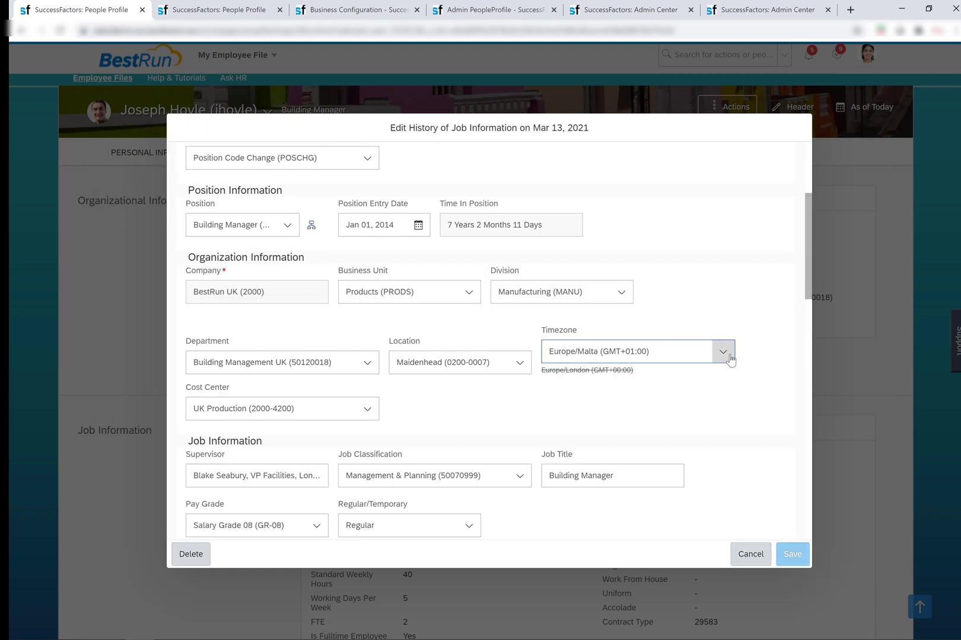
left_click(725, 353)
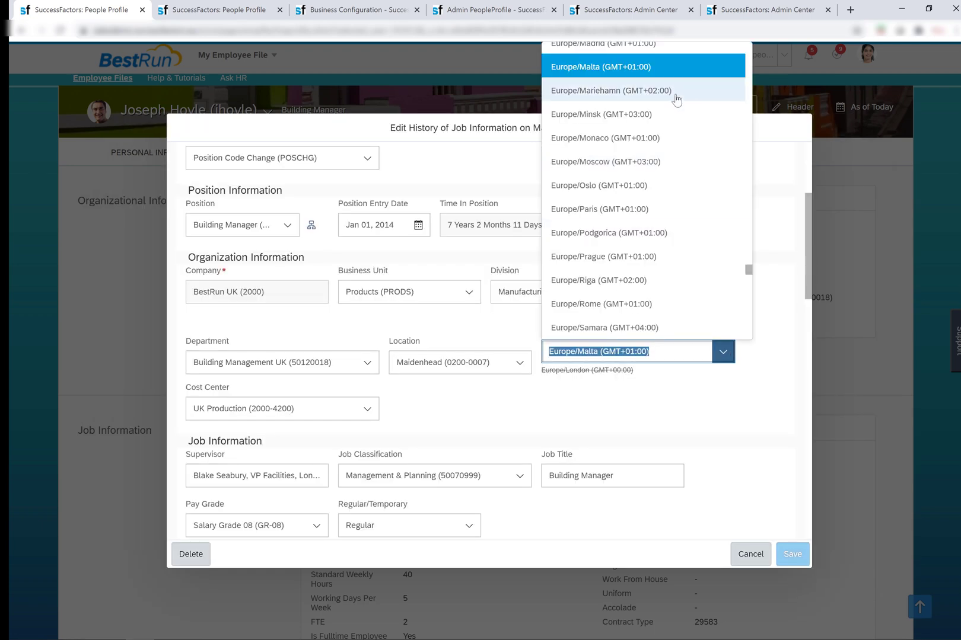
left_click(674, 164)
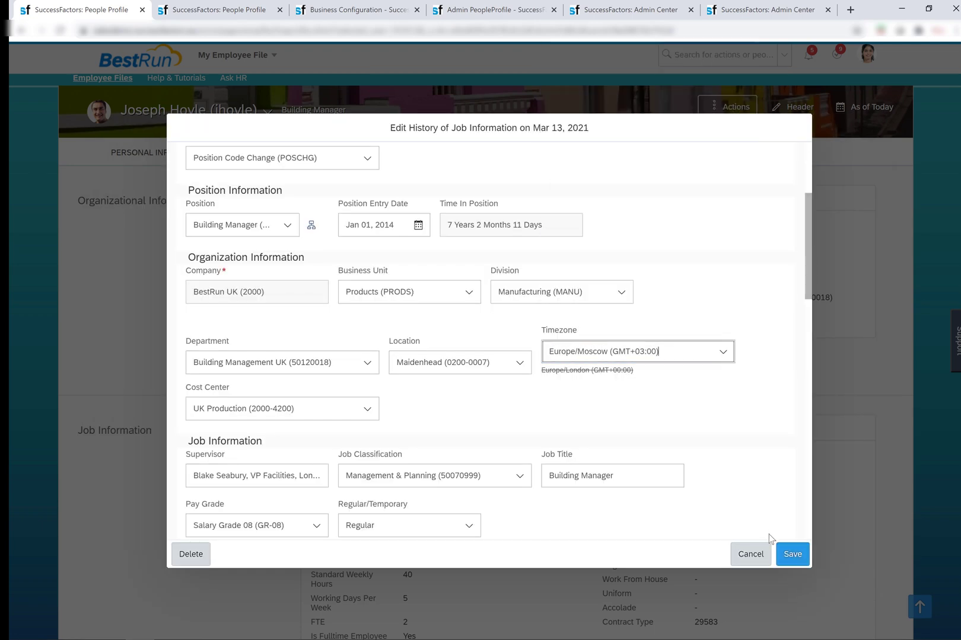
left_click(791, 555)
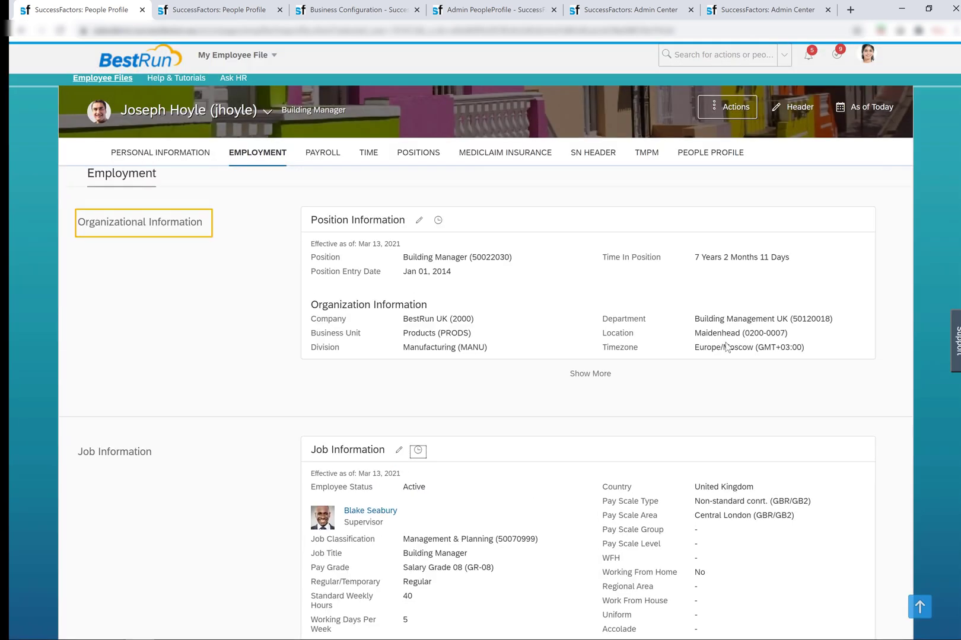
- Confirm Employment shows Europe/Moscow while People Profile and the header still show Europe/Malta
double_click(742, 349)
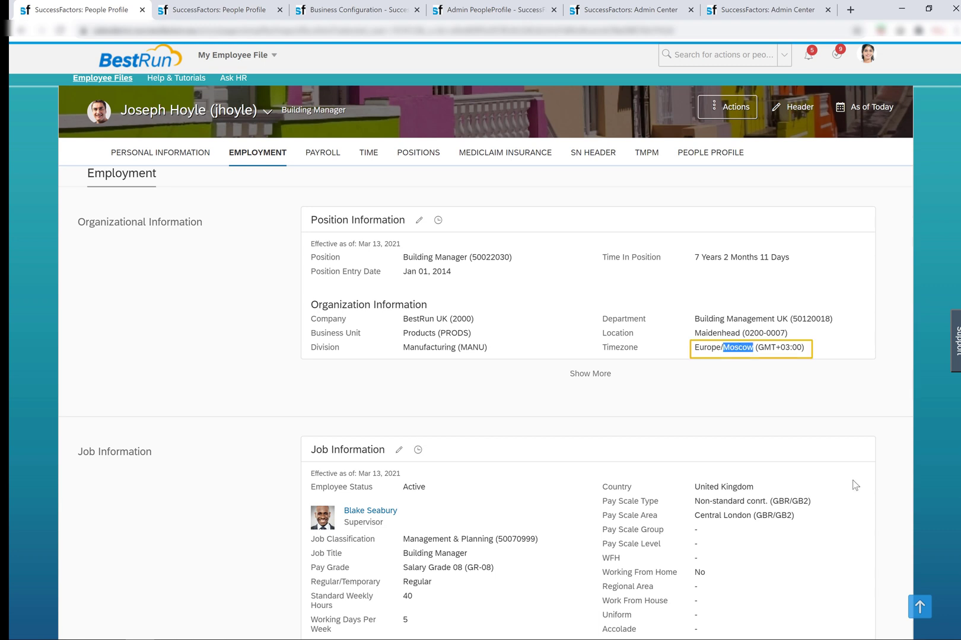
left_click(709, 154)
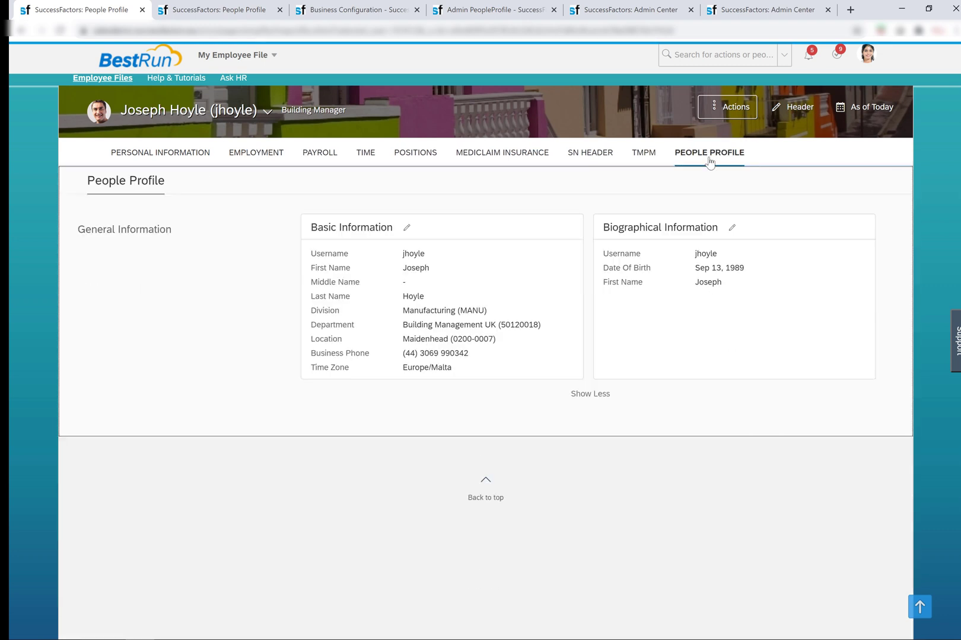
left_click_drag(408, 368, 454, 372)
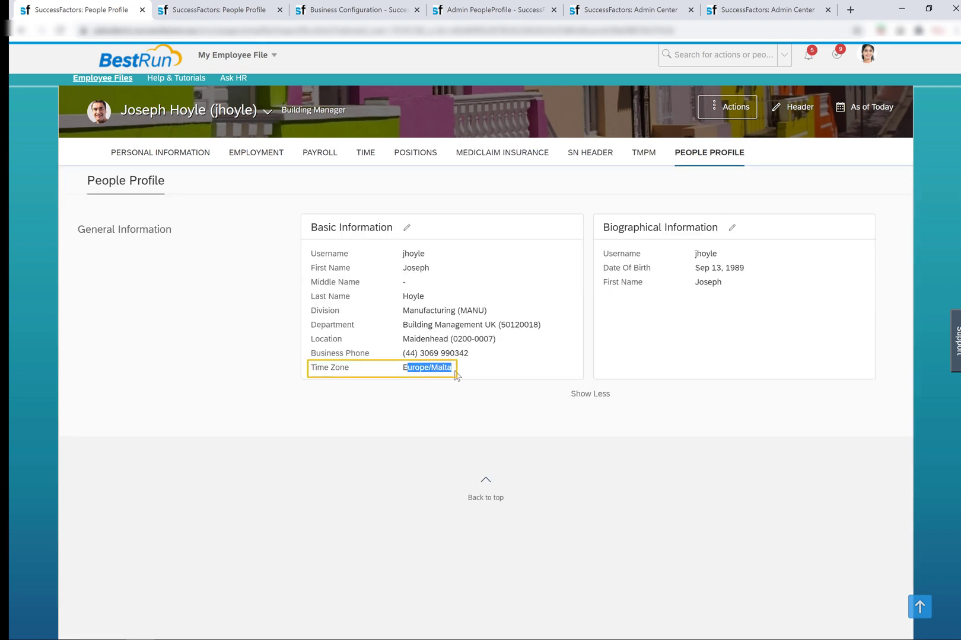
left_click(813, 543, "shift")
left_click(919, 607)
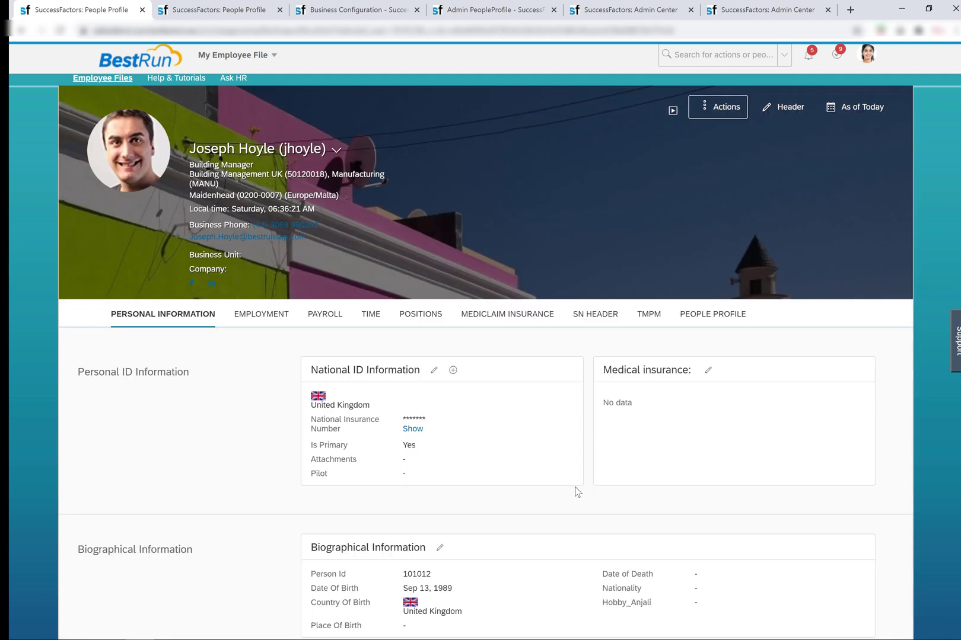
left_click_drag(288, 196, 328, 195)
- Reload the profile page and confirm the header now shows Europe/Moscow
left_click(178, 30)
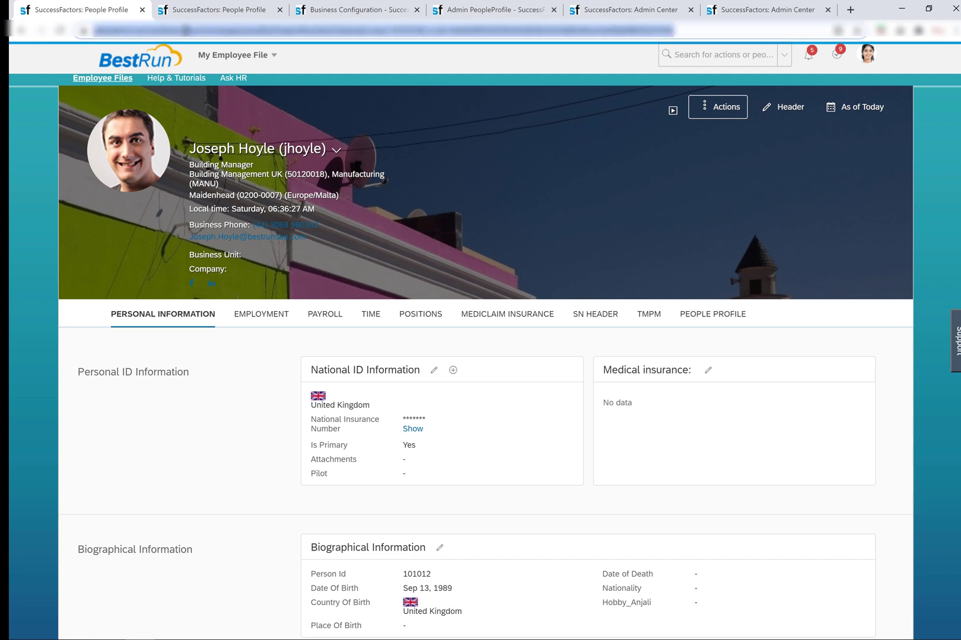
left_click(60, 30)
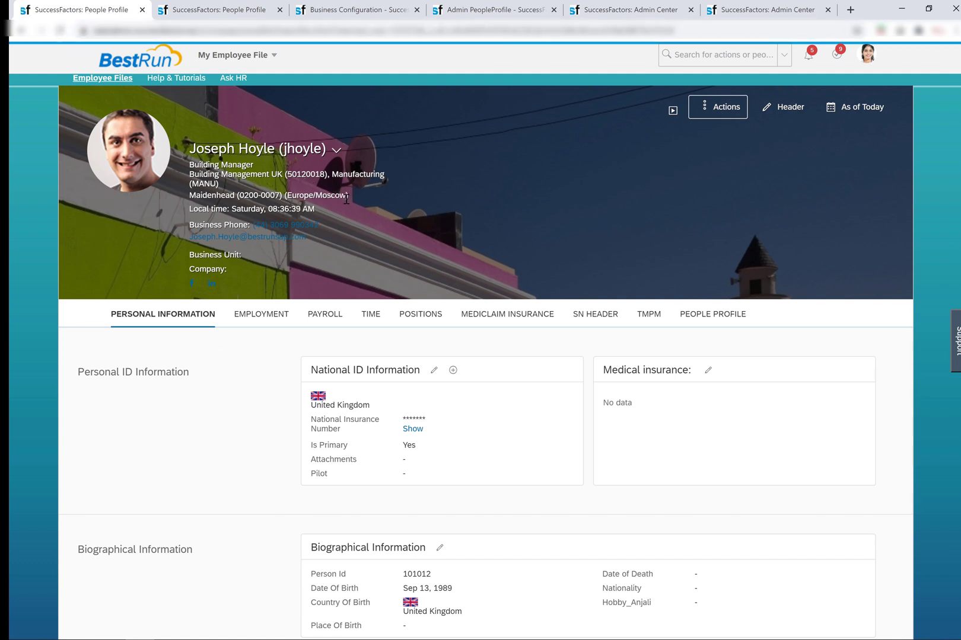
double_click(340, 196)
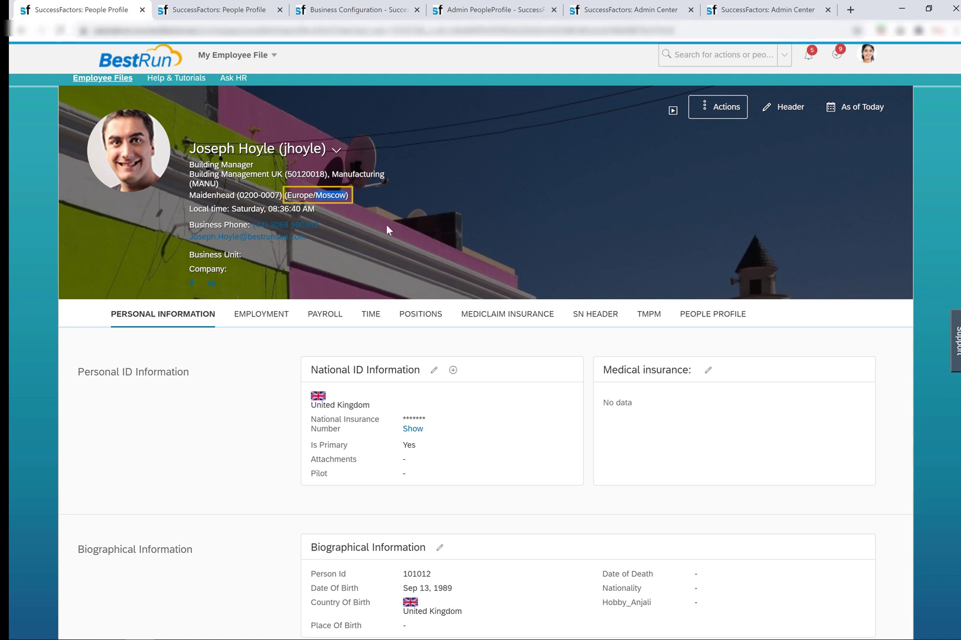
left_click(700, 315)
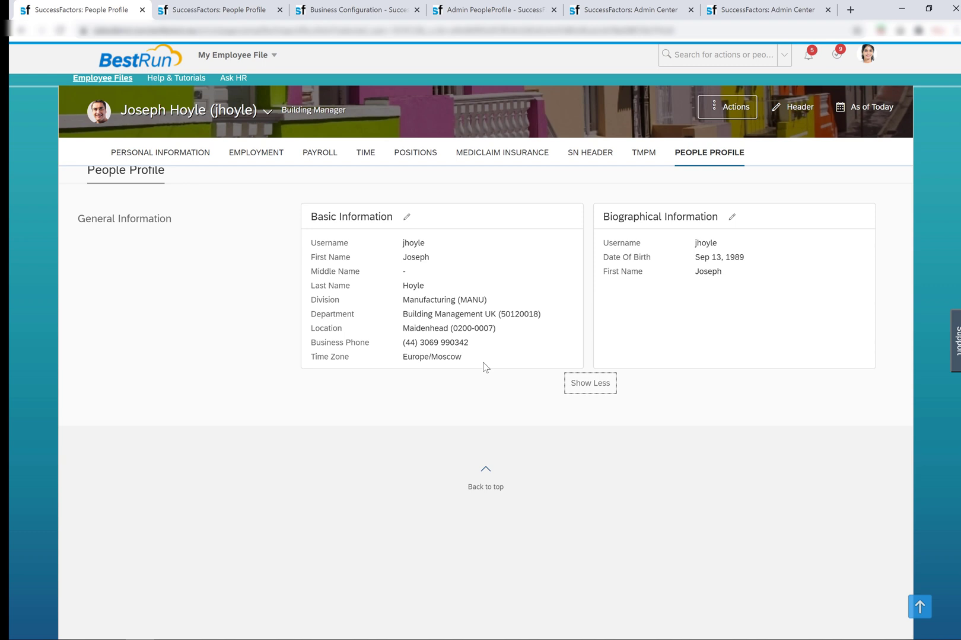
- Return to the top of the profile, where the header shows Europe/Moscow for Maidenhead (0200-0007)
scroll(484, 368, "up", 15)
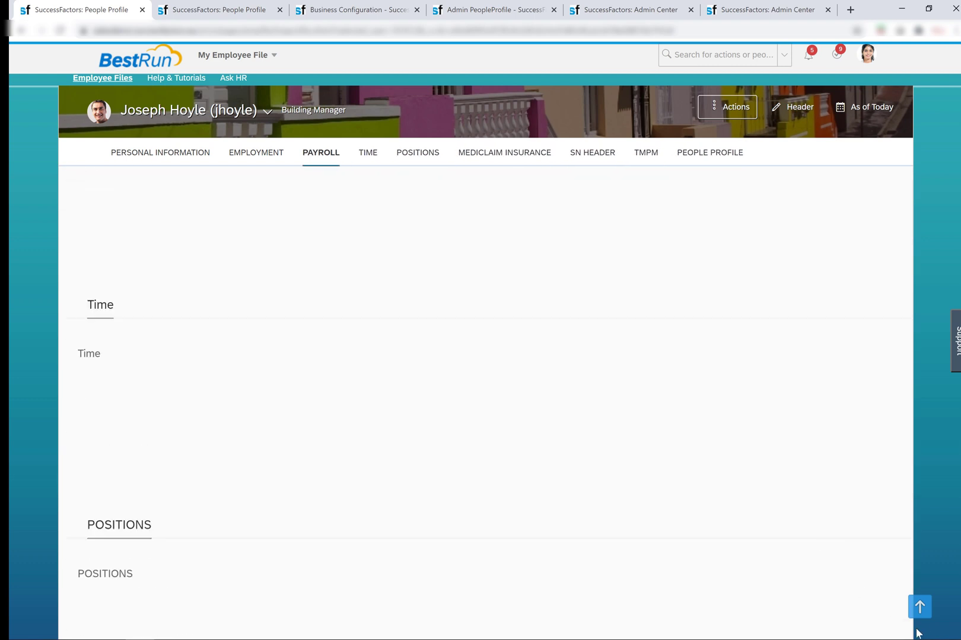
left_click(917, 607)
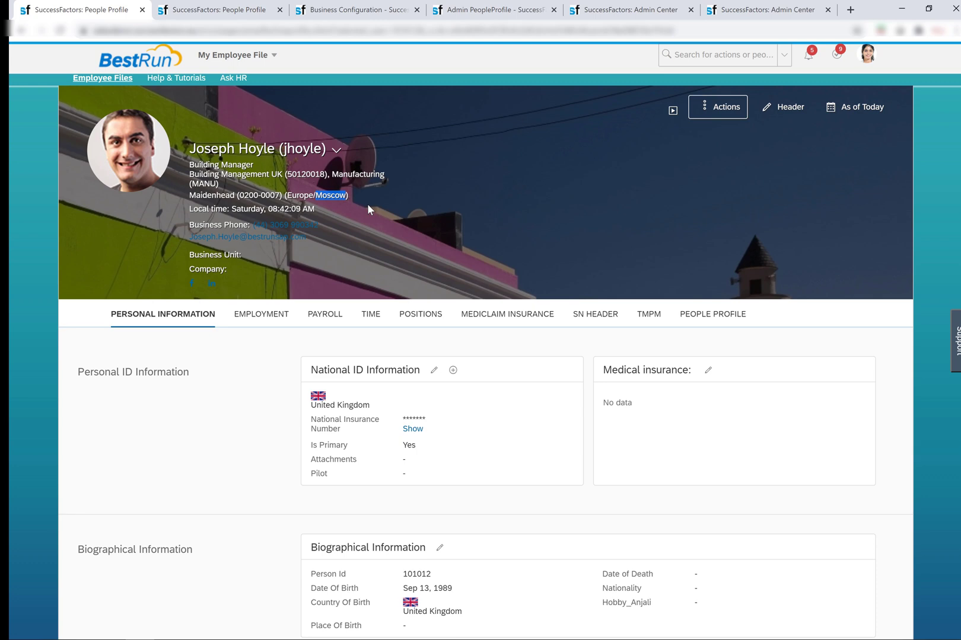
scroll(251, 369, "down", 2)
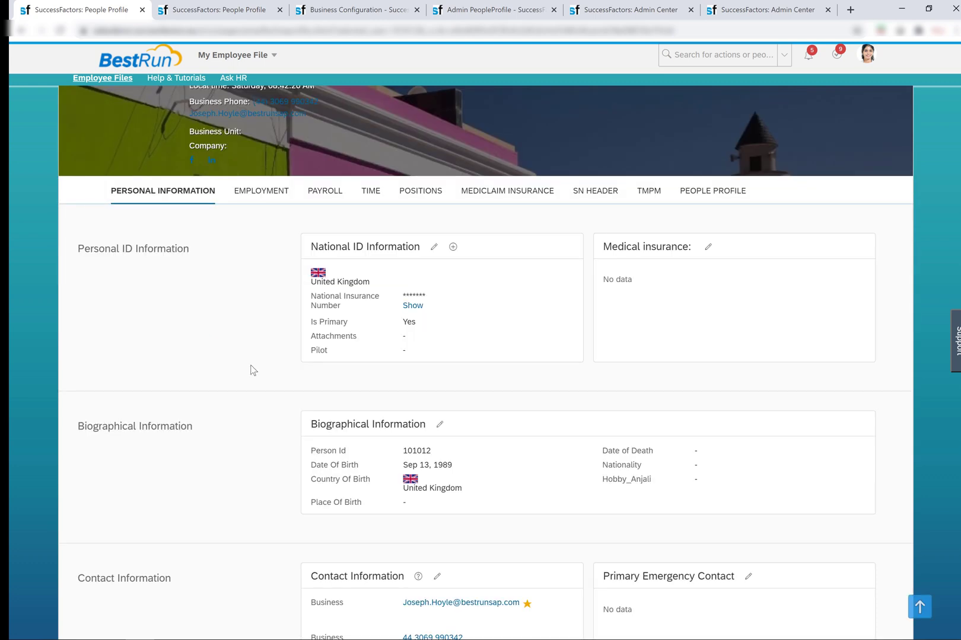